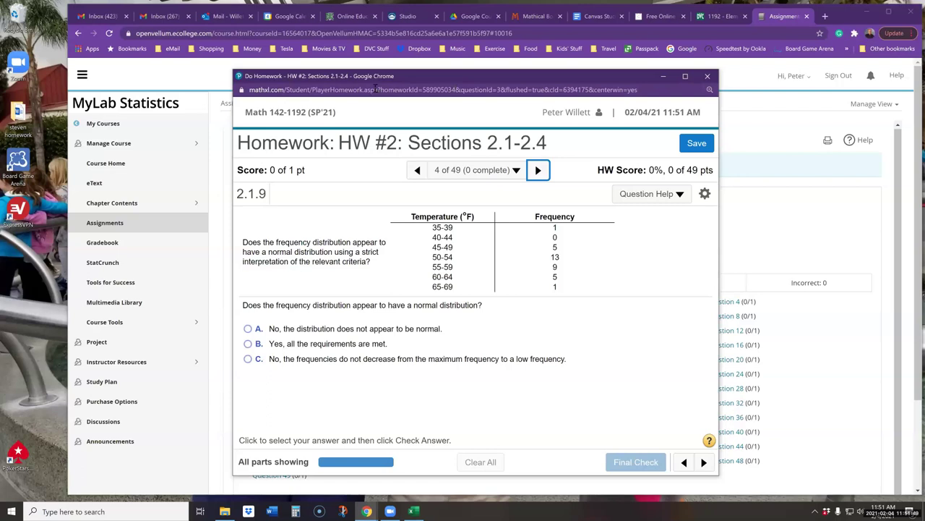
Answer question 4 with "Yes, all the requirements are met" and submit it for the final check
drag(375, 89, 296, 91)
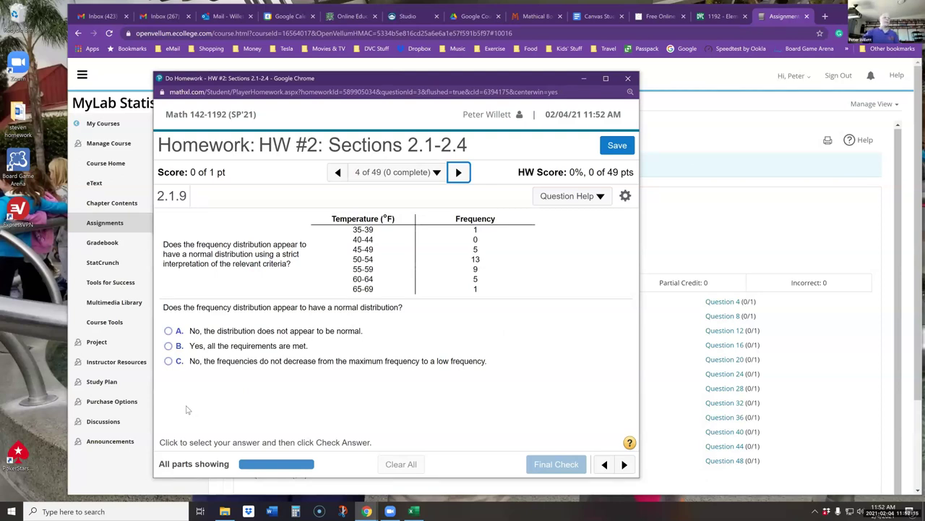
click(168, 345)
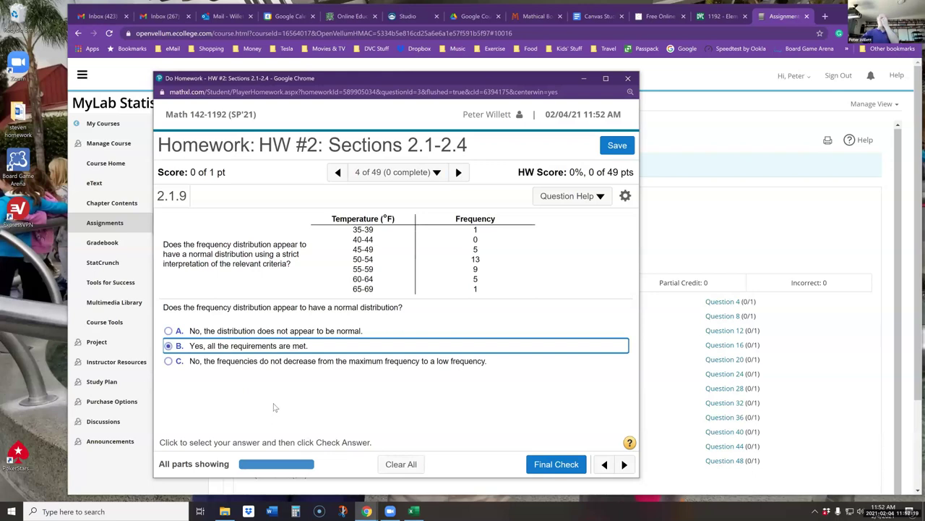
click(555, 464)
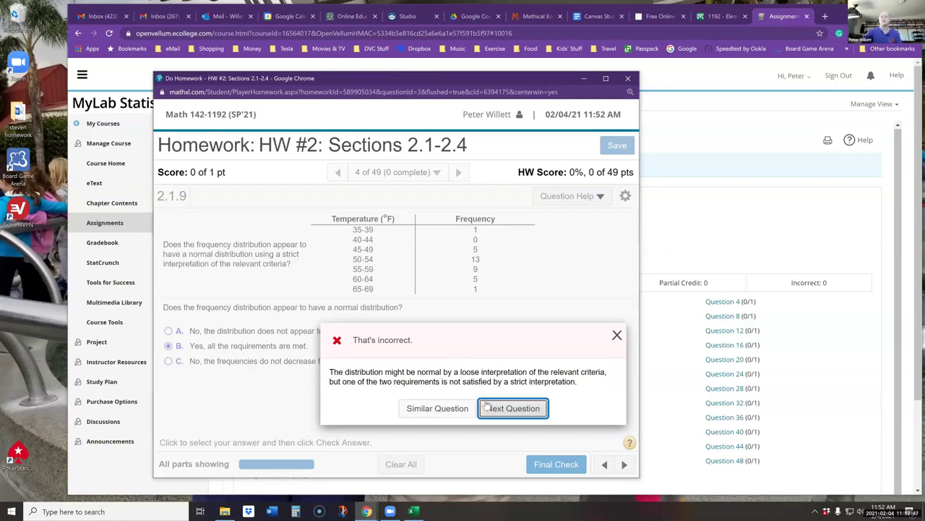
Load a similar version of question 4 and submit "No, the distribution does not appear to be normal" as the answer
click(454, 409)
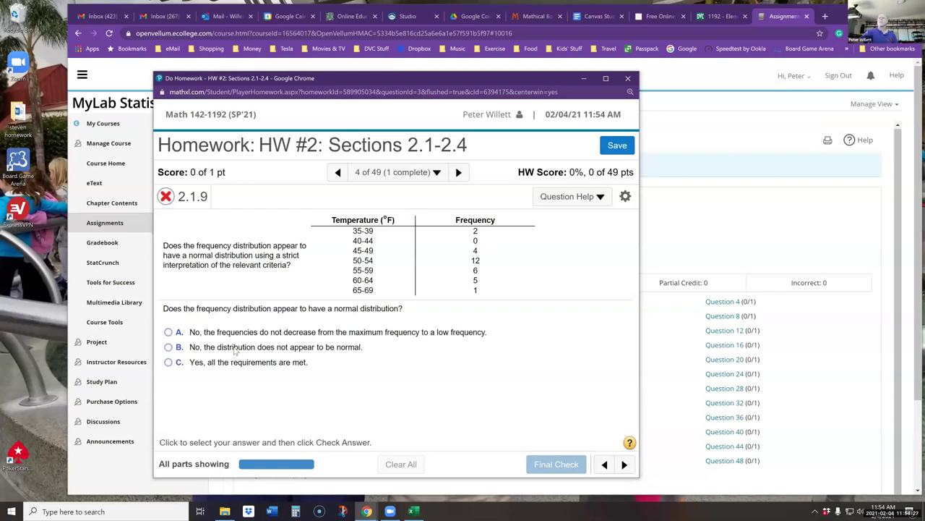
click(167, 348)
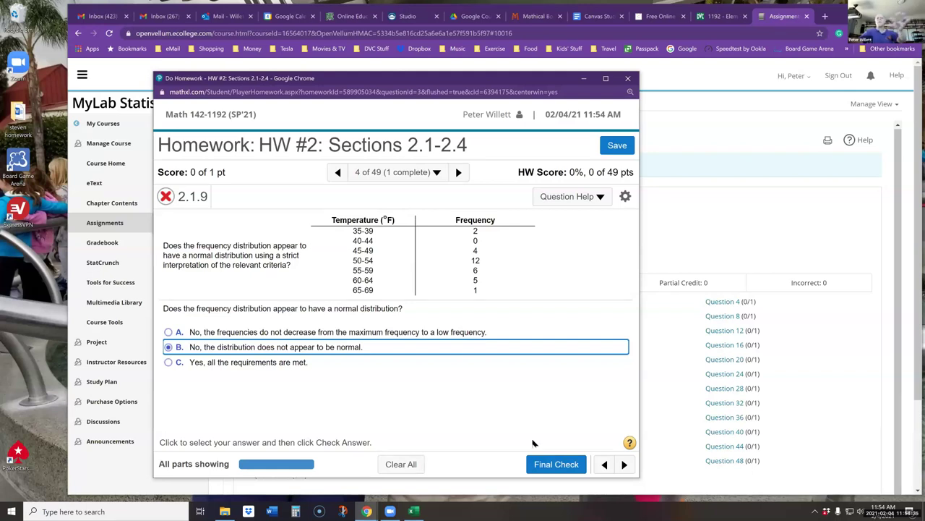
click(543, 463)
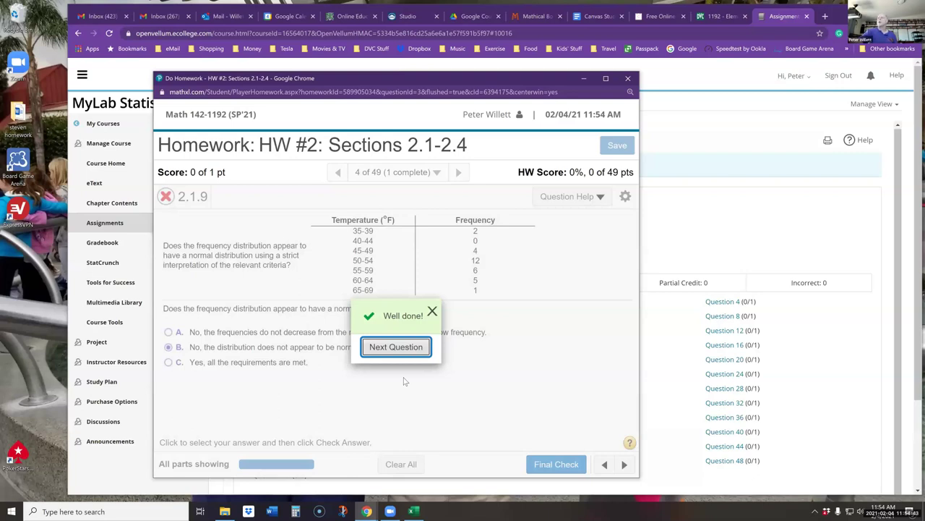
click(433, 313)
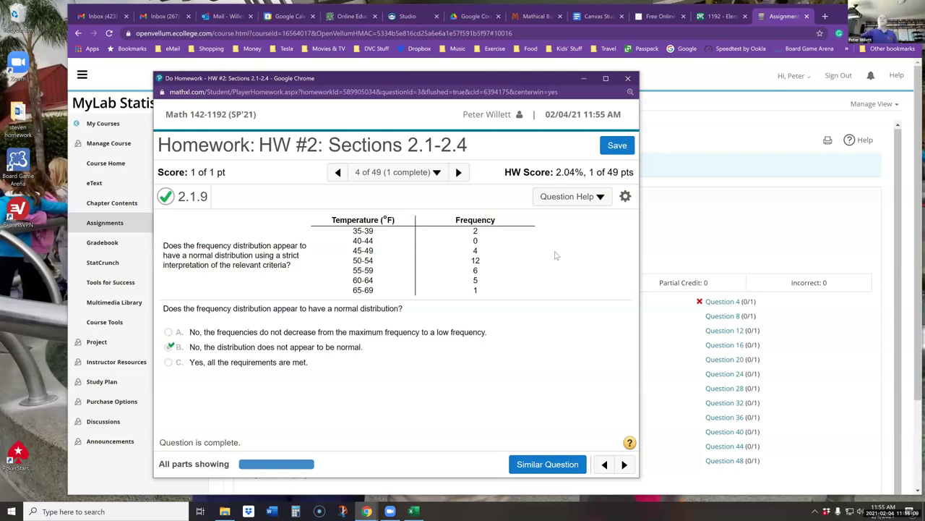
click(605, 198)
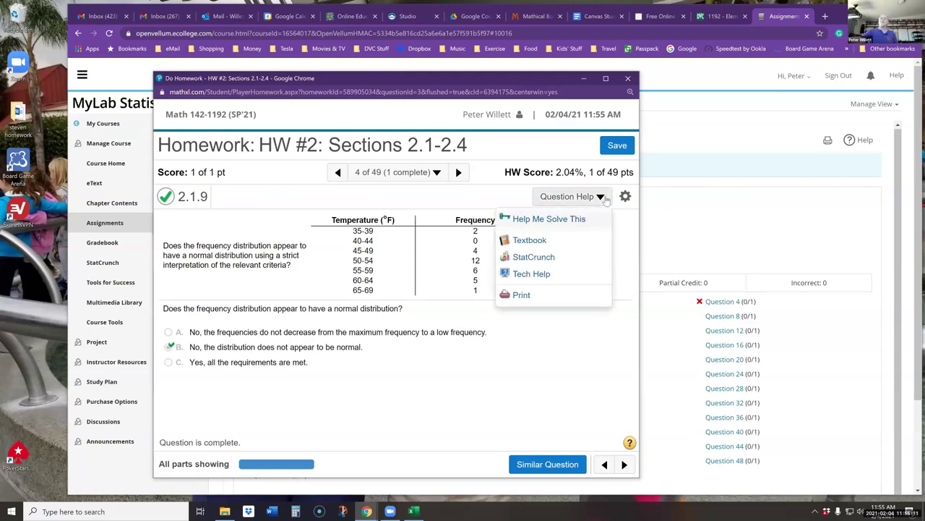
click(398, 413)
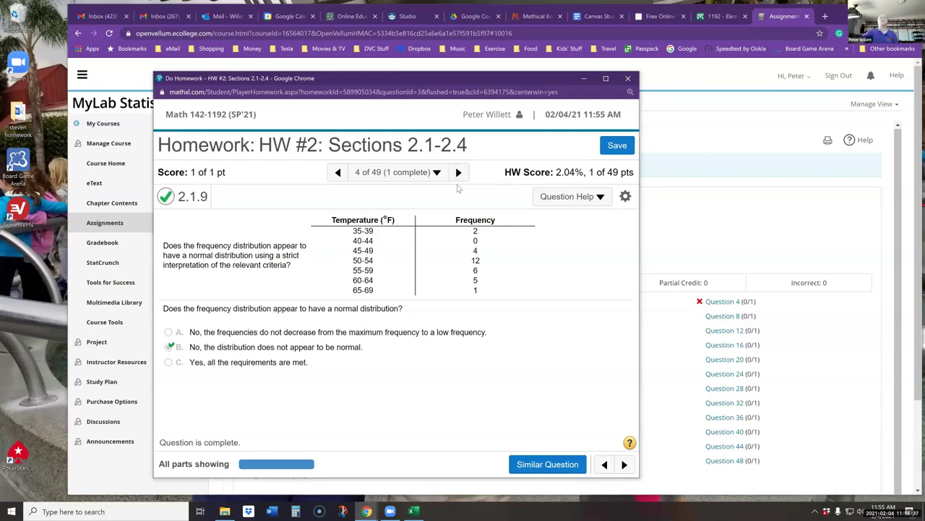
Go to question 5 and open its BMI data in StatCrunch, placed beside the empty frequency table
click(459, 174)
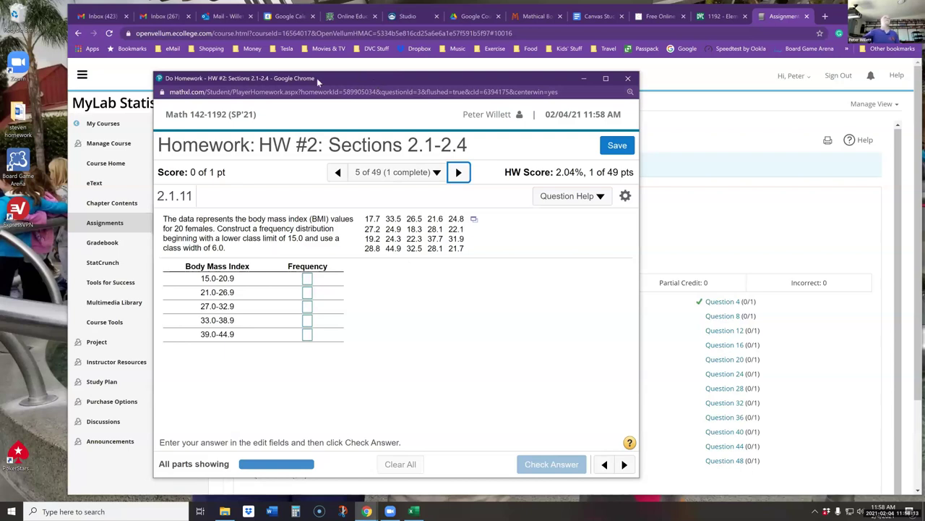
drag(316, 78, 264, 54)
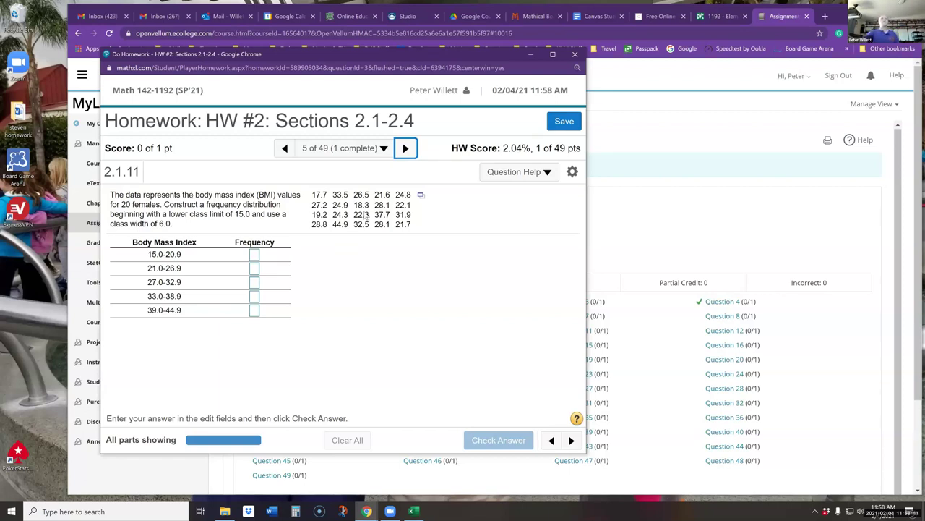
click(422, 198)
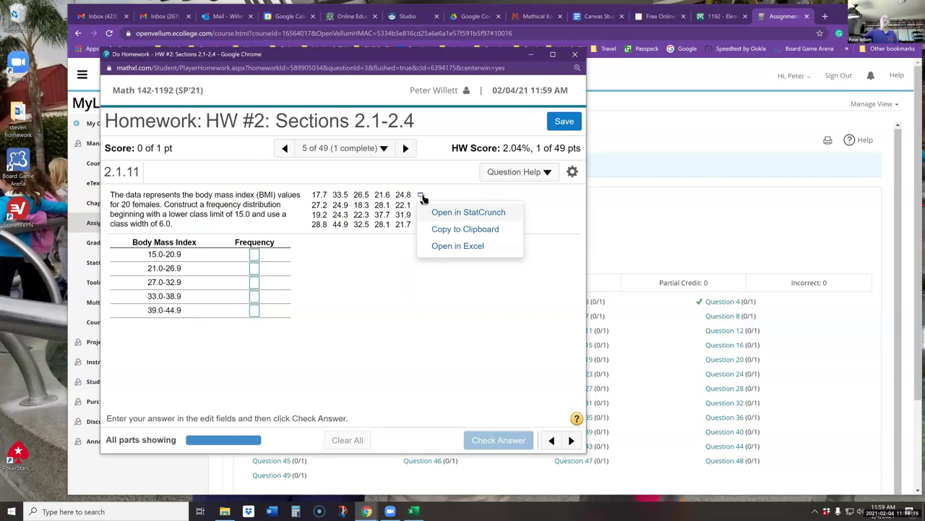
click(456, 214)
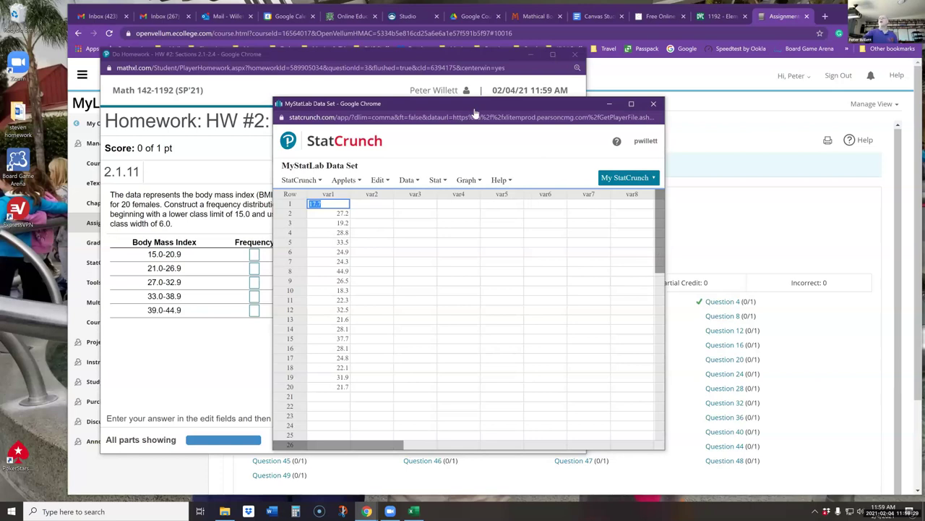
drag(475, 113, 598, 135)
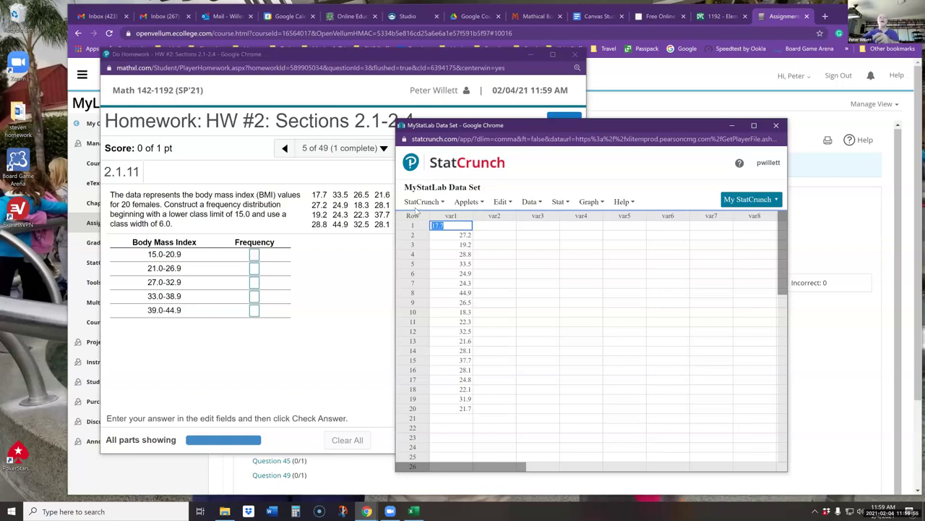
click(422, 203)
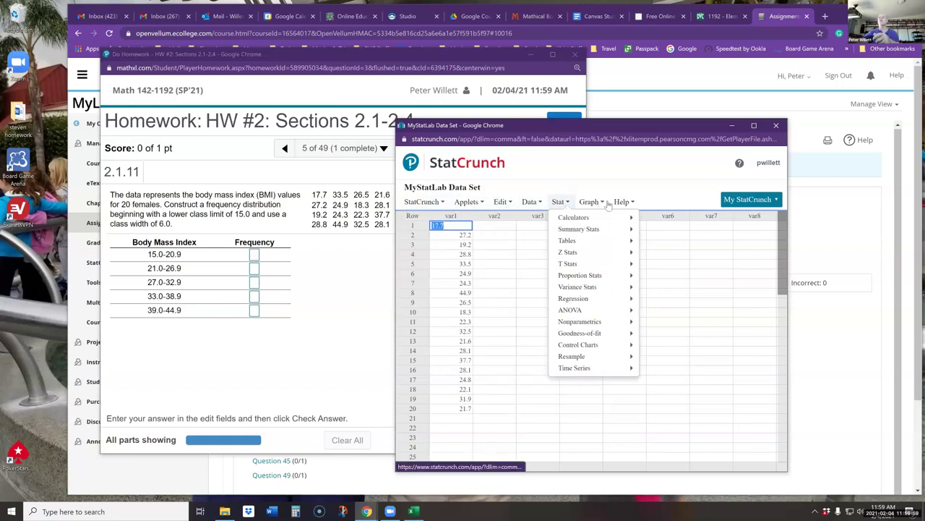
mouse_move(633, 206)
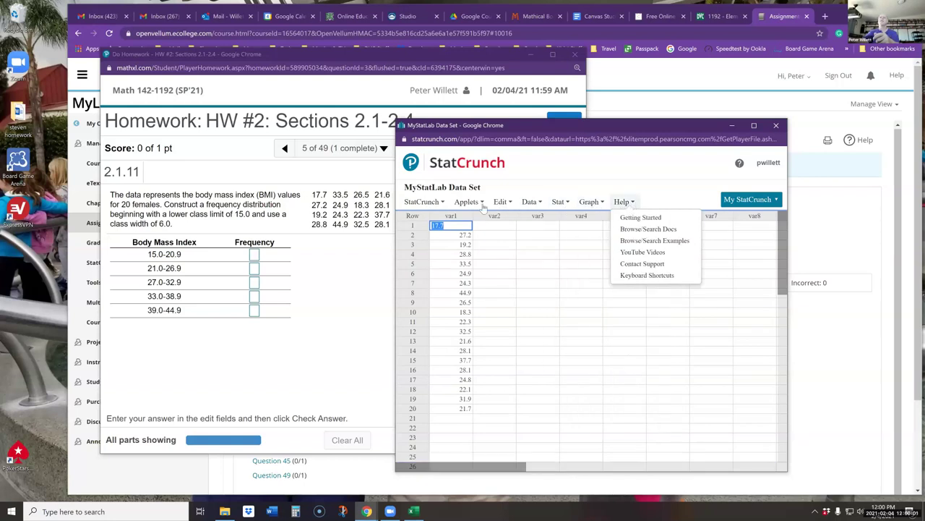
mouse_move(483, 209)
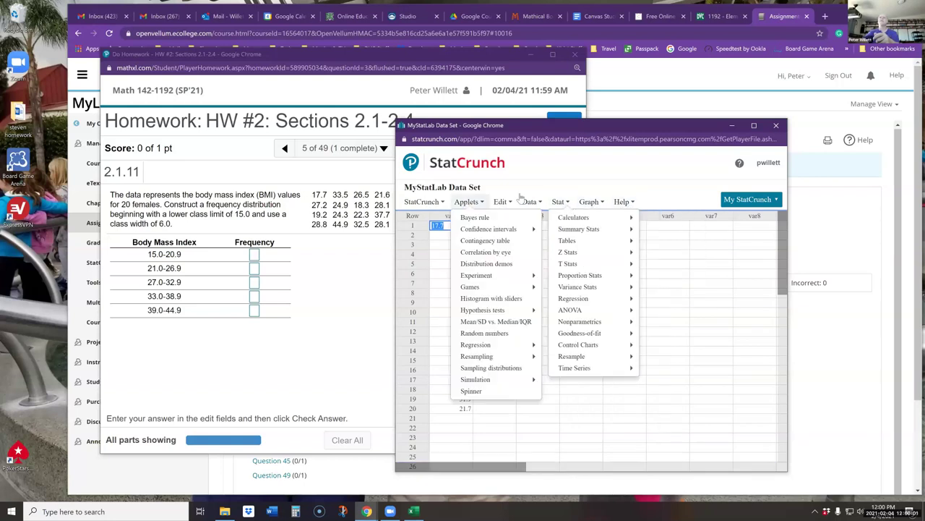
click(584, 166)
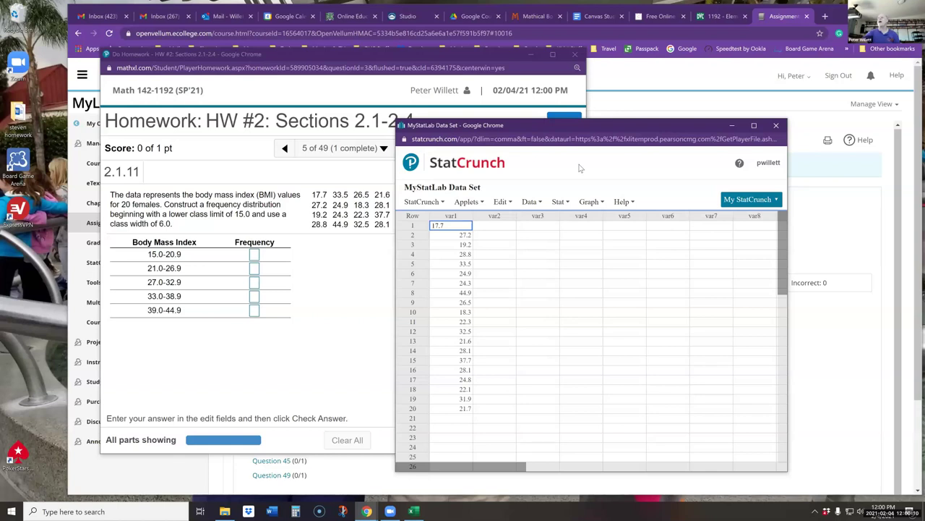
click(561, 202)
click(587, 203)
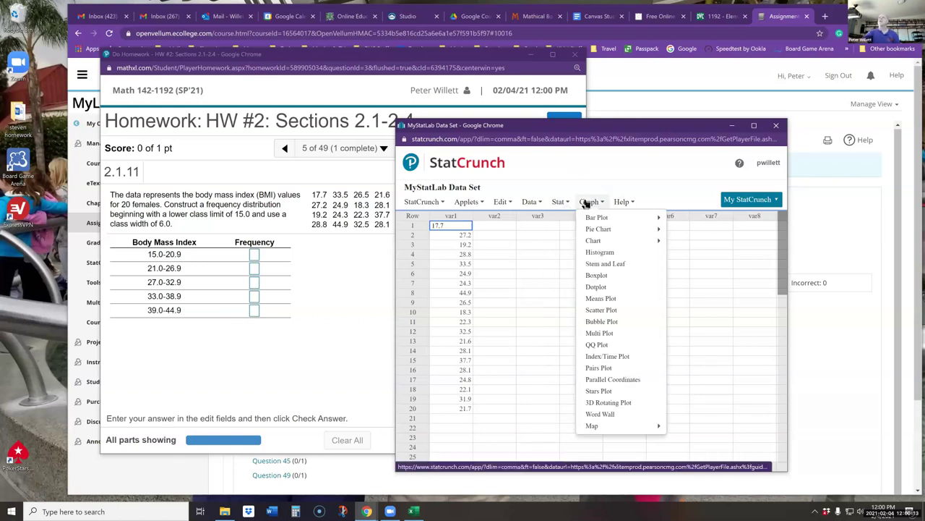
click(567, 203)
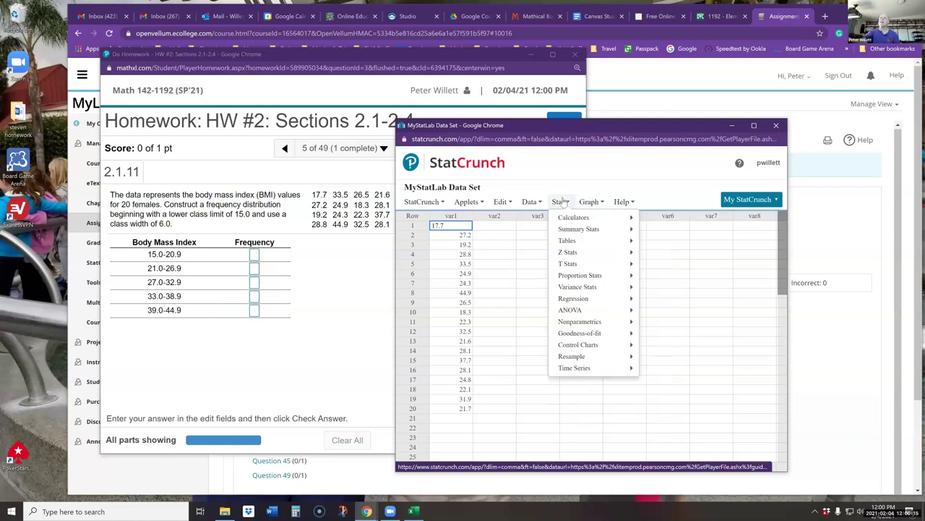
click(583, 203)
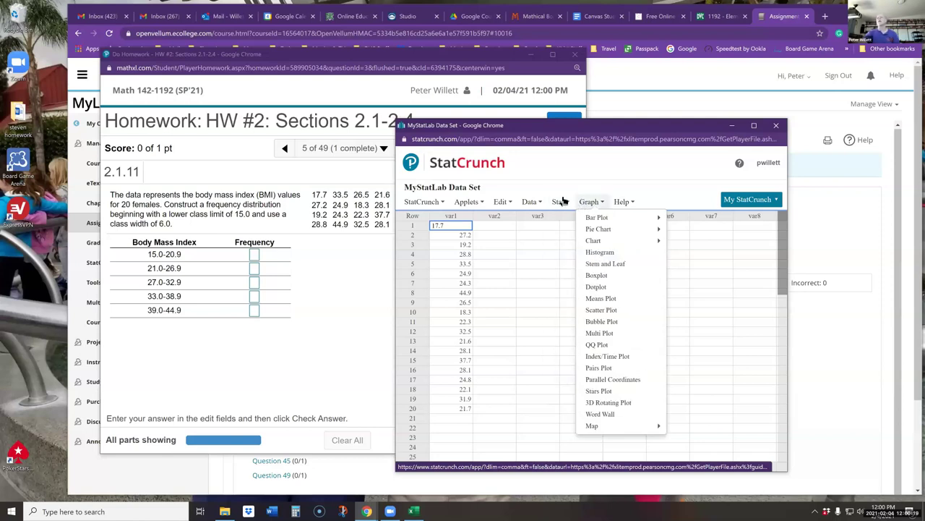
click(563, 202)
click(589, 203)
click(551, 204)
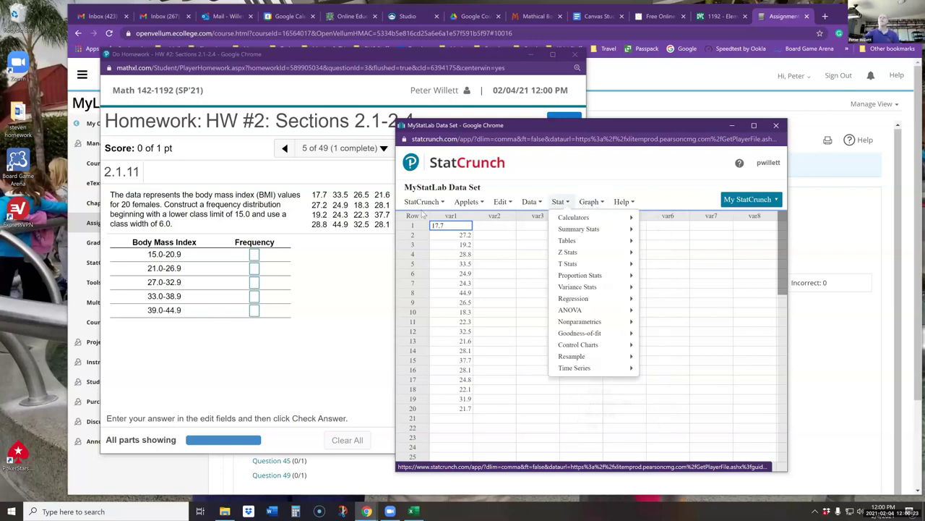
click(569, 173)
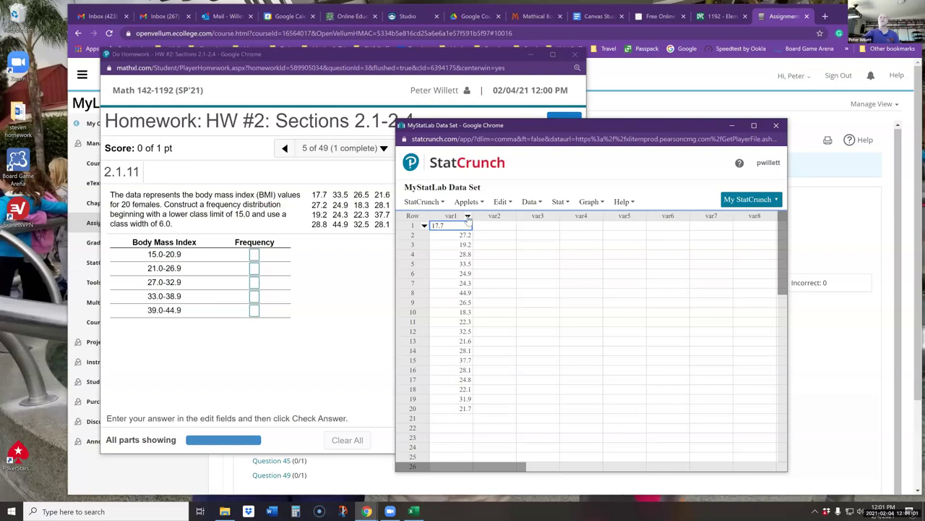
Sort the data table ascending by var1 and enter 3 as the frequency for the 15.0-20.9 class
click(468, 216)
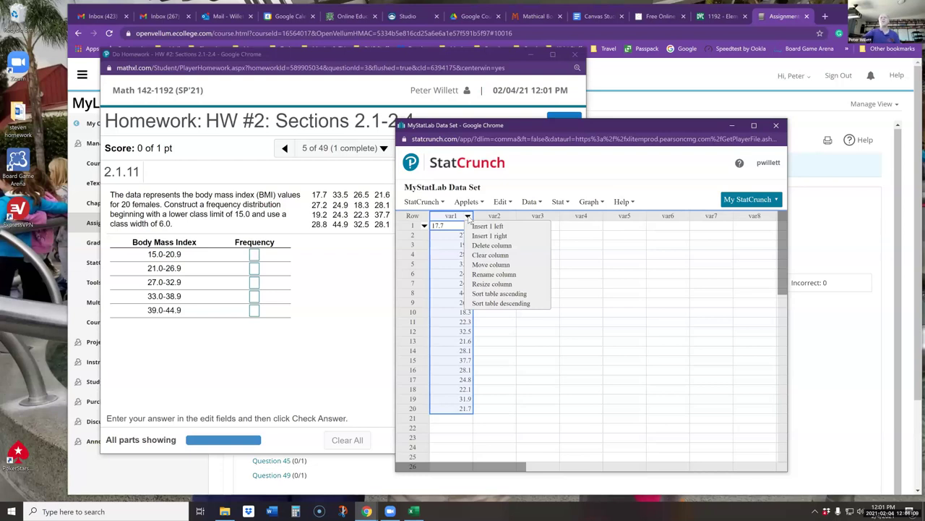
click(506, 294)
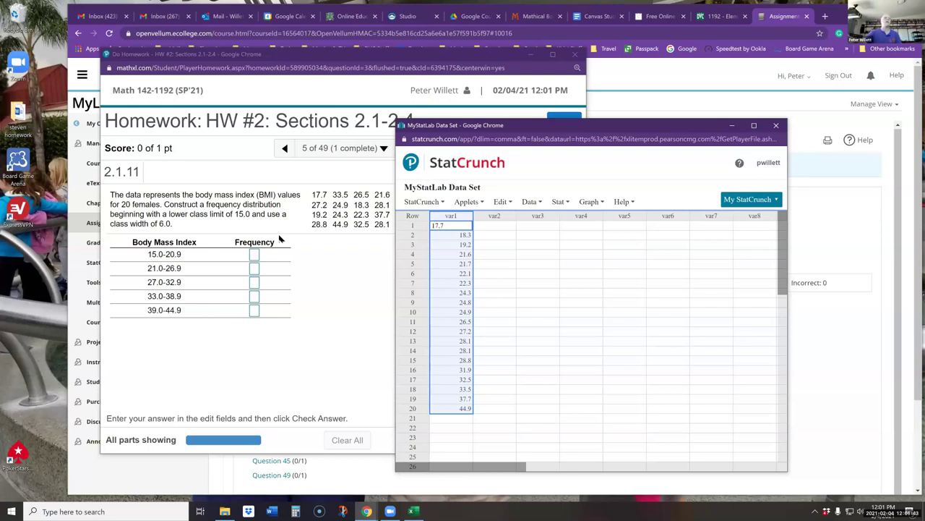
click(255, 254)
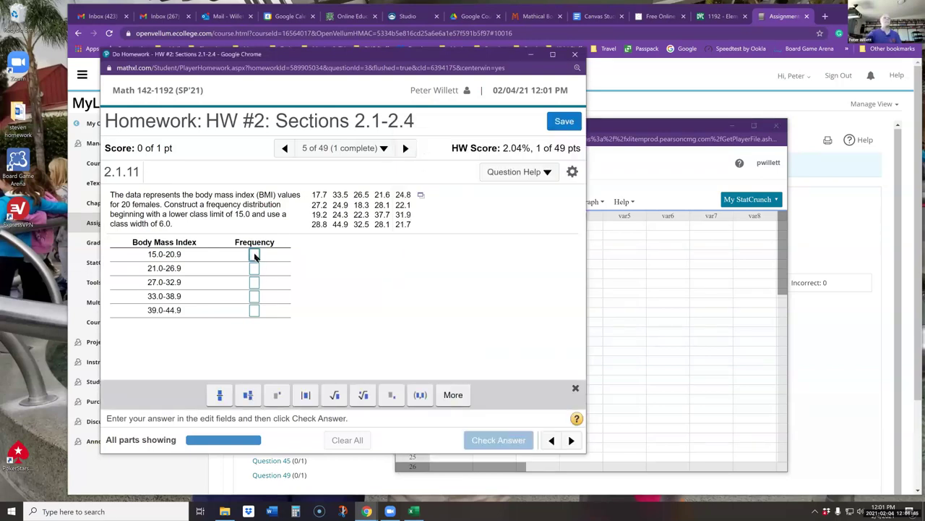
text(3)
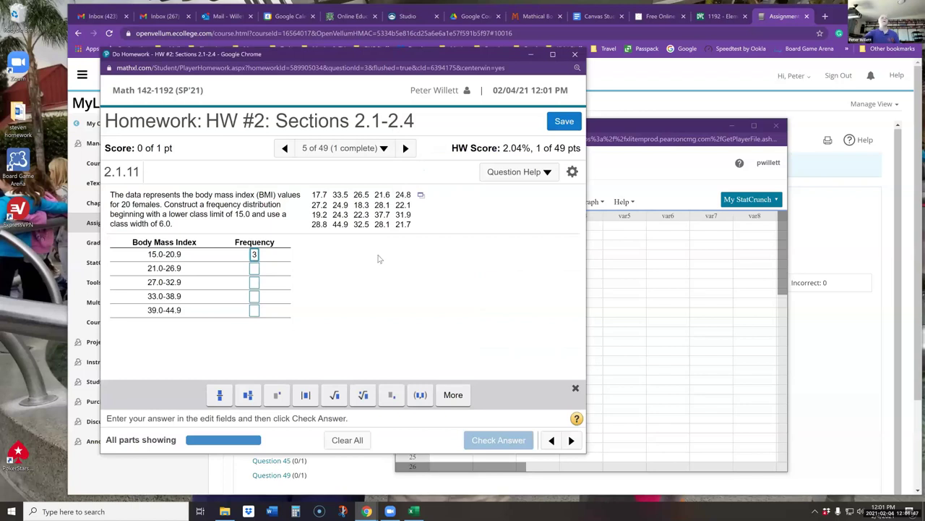
Compute a StatCrunch frequency table of var1 with only the Frequency statistic, ordered by Value Ascending, then close the result after reviewing it
click(648, 171)
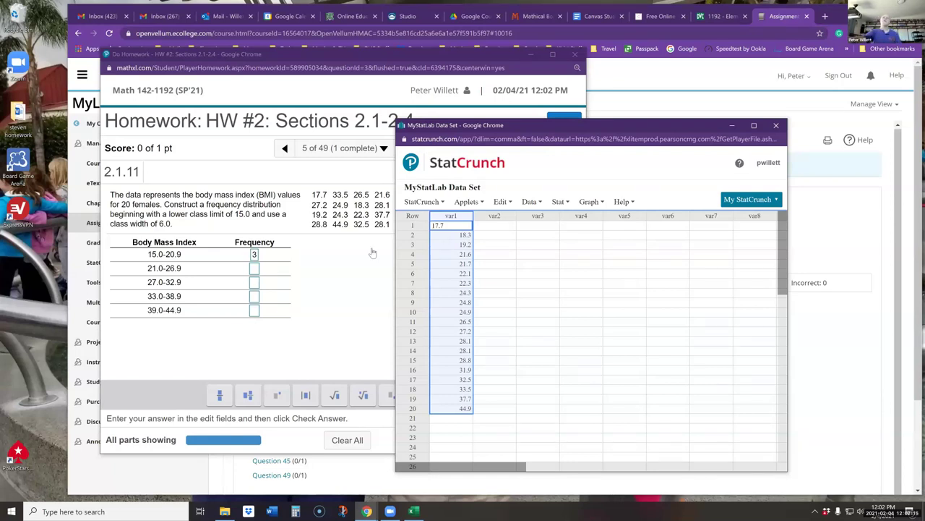
click(567, 203)
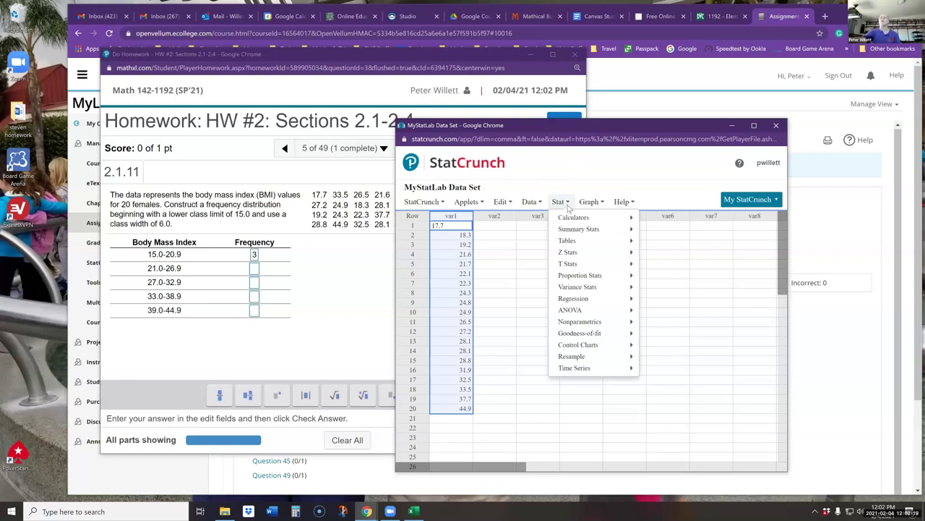
mouse_move(575, 244)
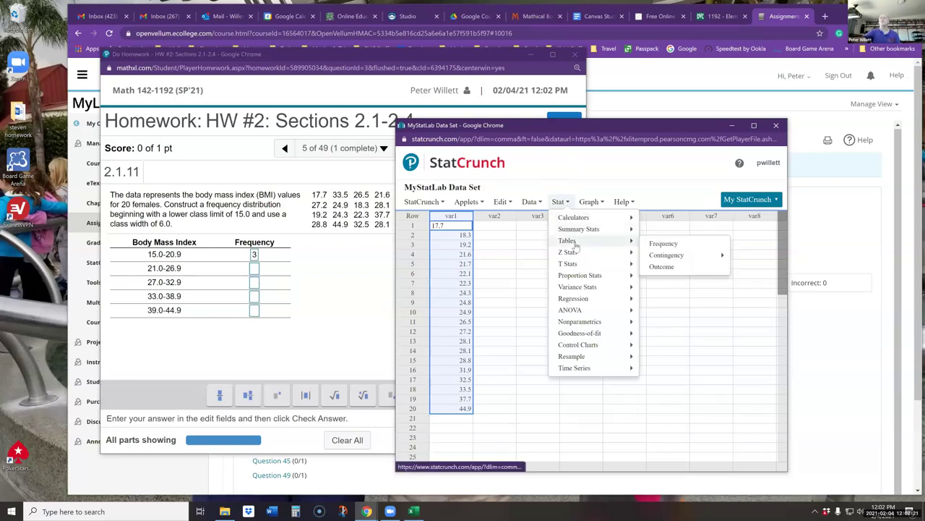
click(663, 245)
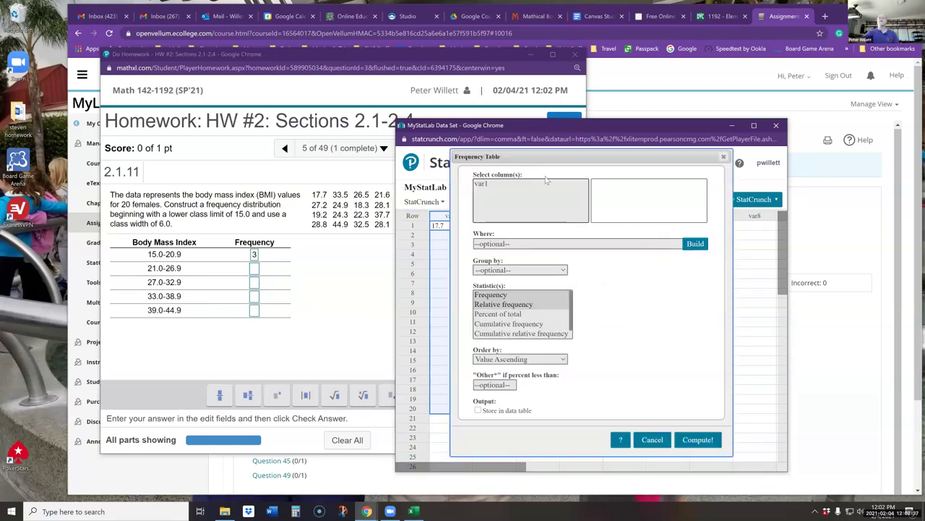
click(490, 184)
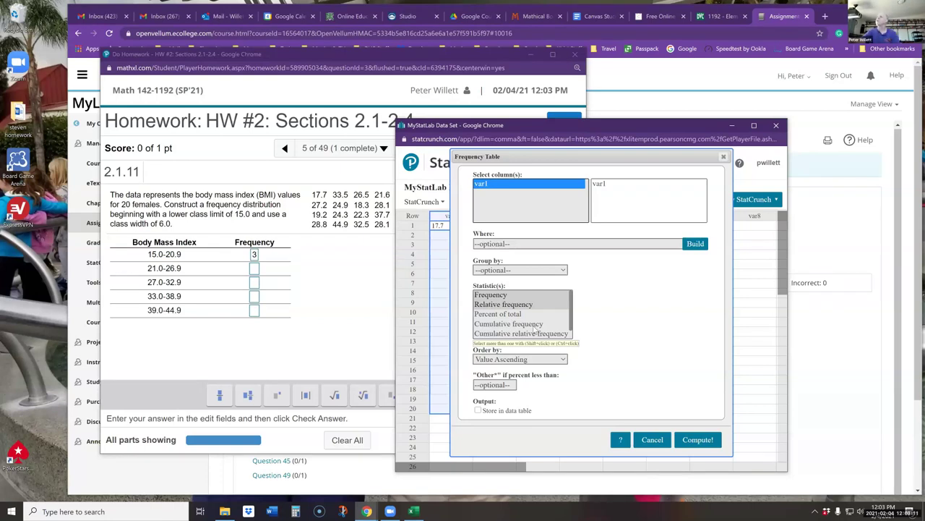
click(494, 296)
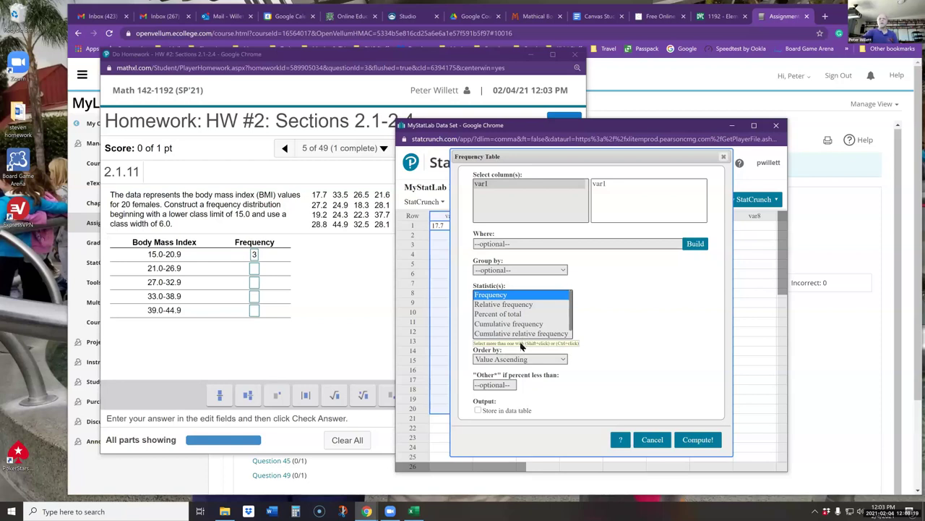
click(564, 360)
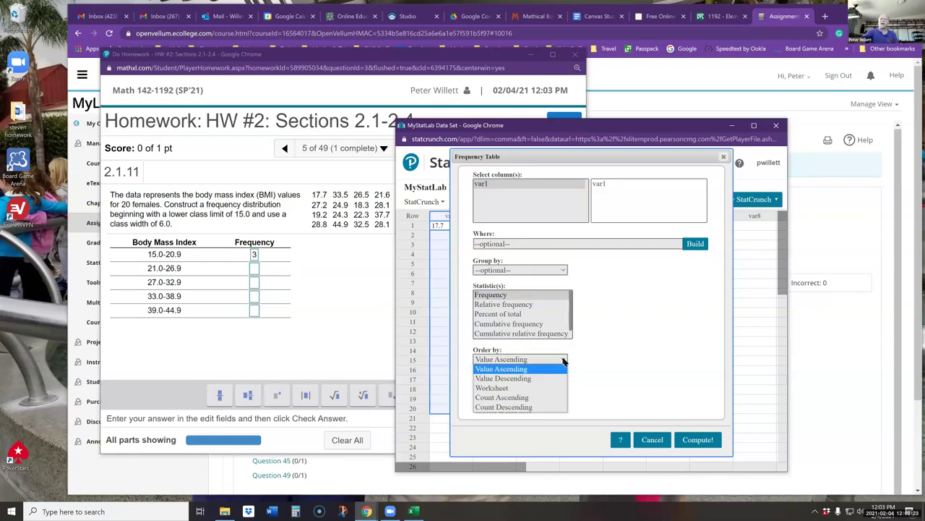
click(642, 352)
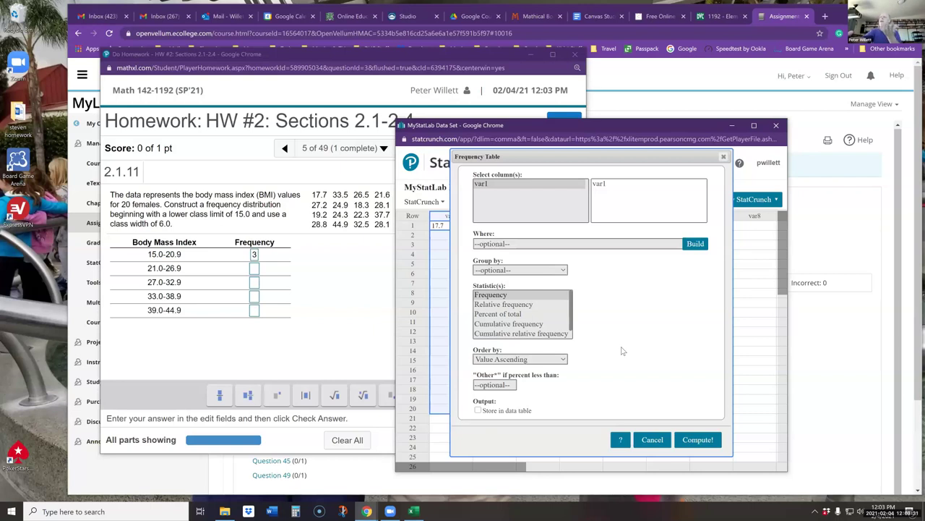
click(695, 444)
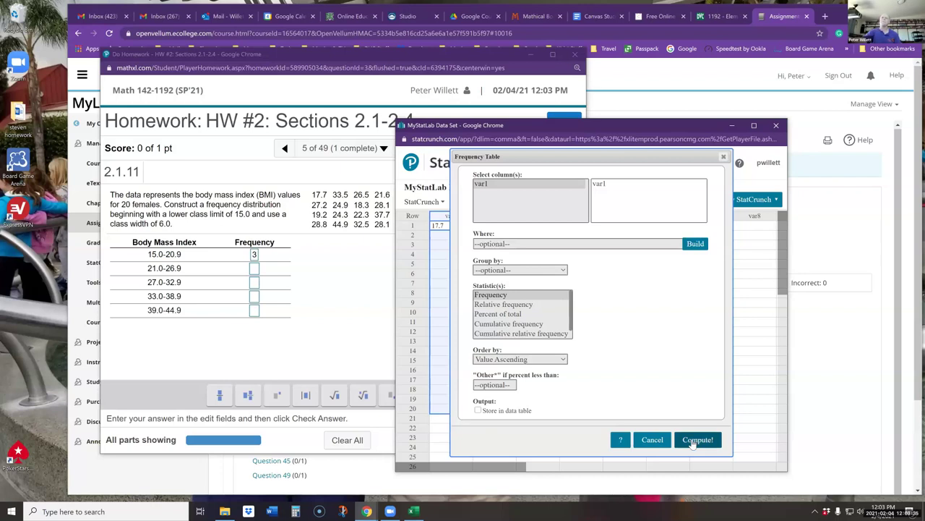
drag(699, 184, 606, 156)
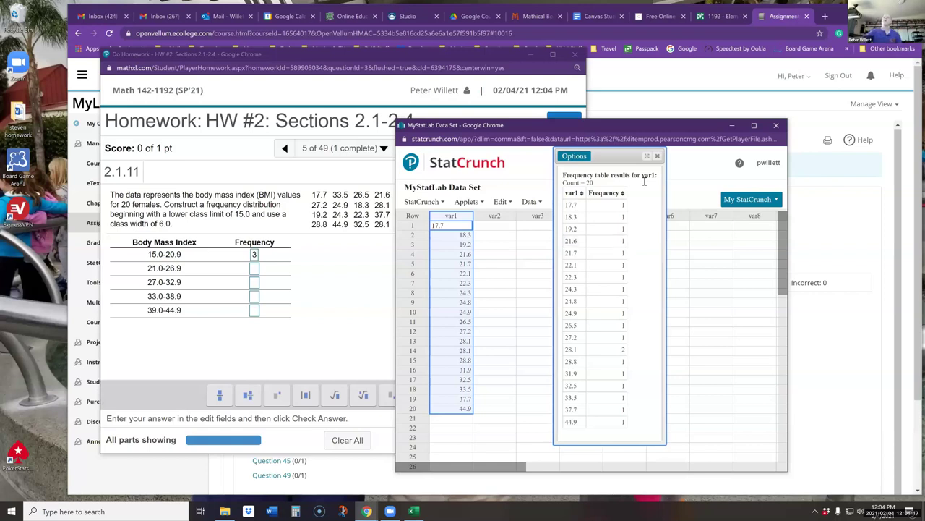
click(658, 156)
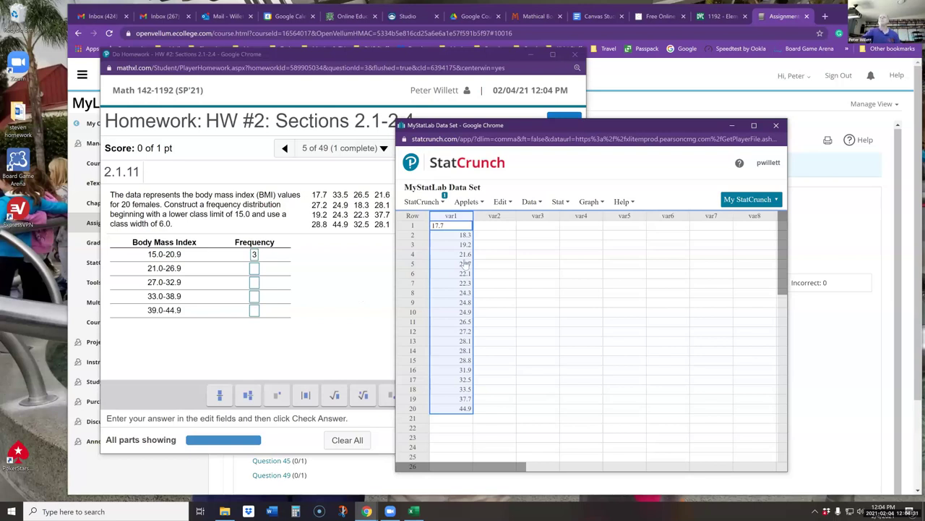
Create a frequency histogram of var1 in StatCrunch with bins starting at 15 and a width of 6
click(592, 203)
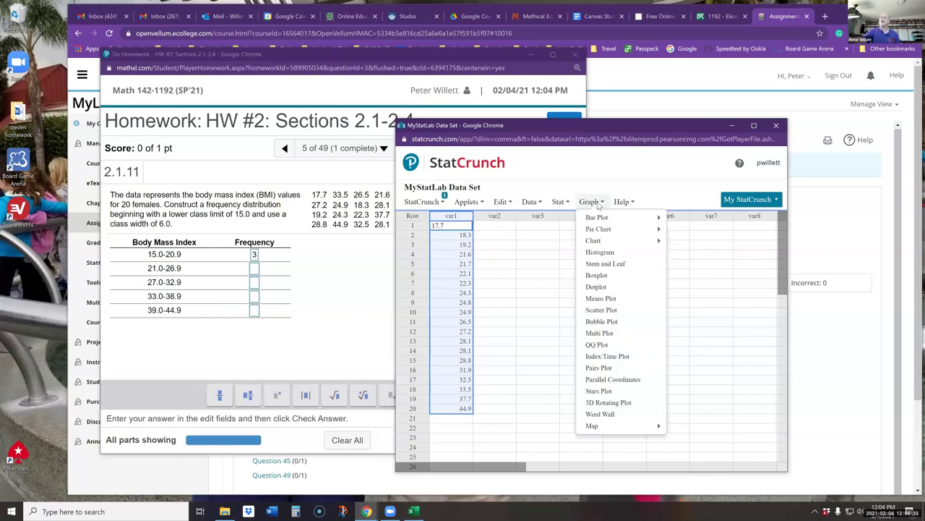
click(598, 254)
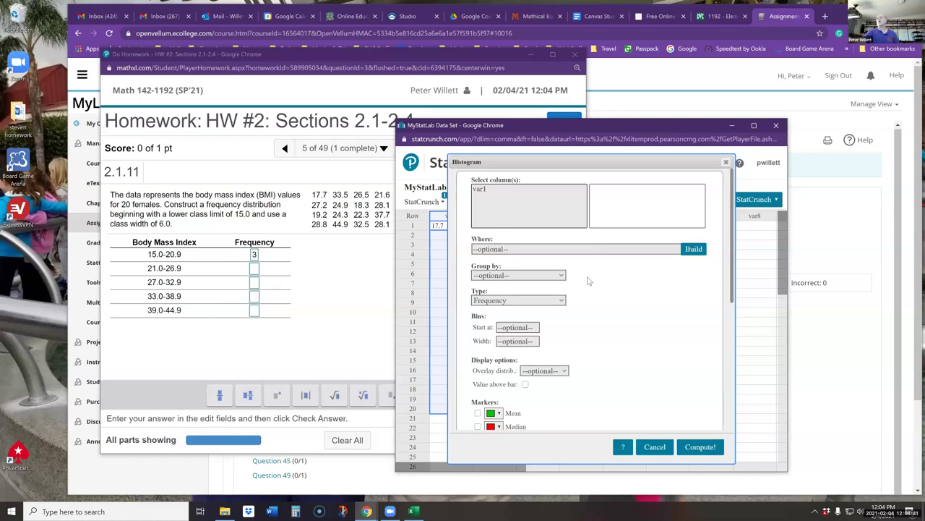
click(483, 191)
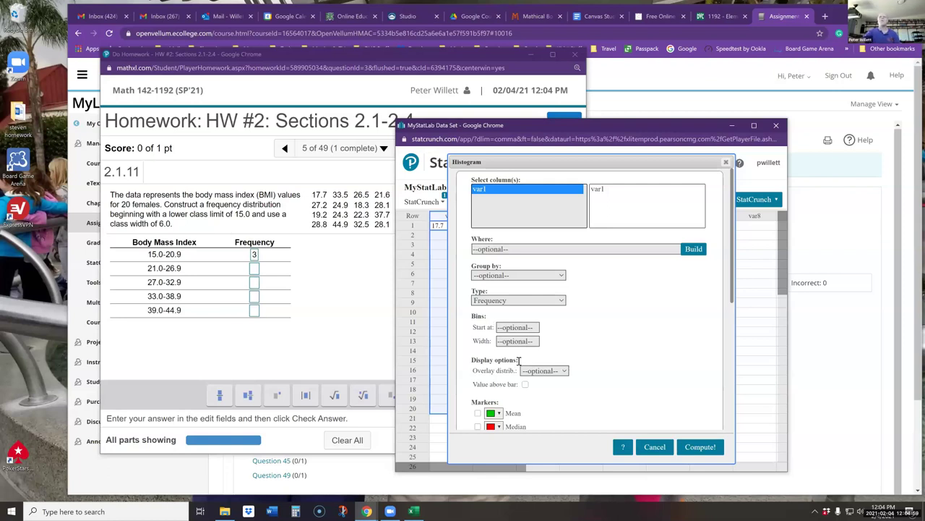
click(524, 327)
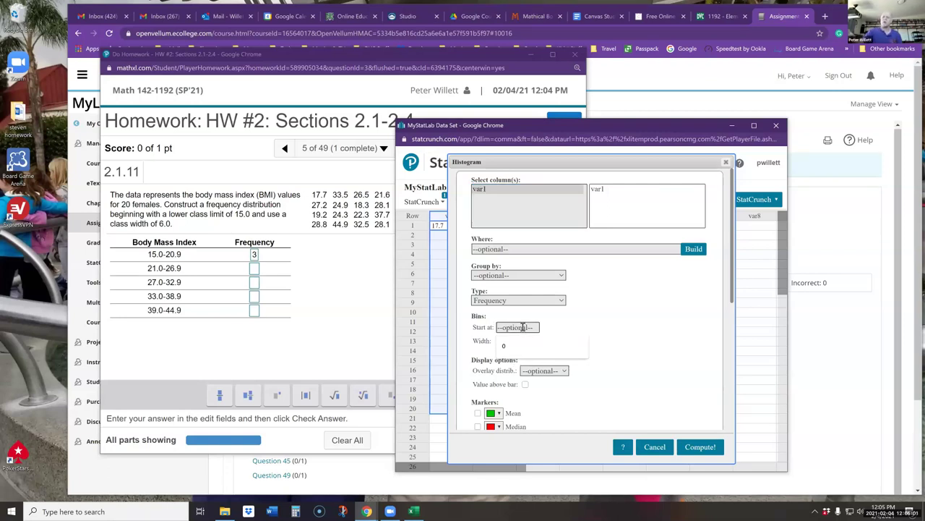
text(15)
click(518, 339)
text(6)
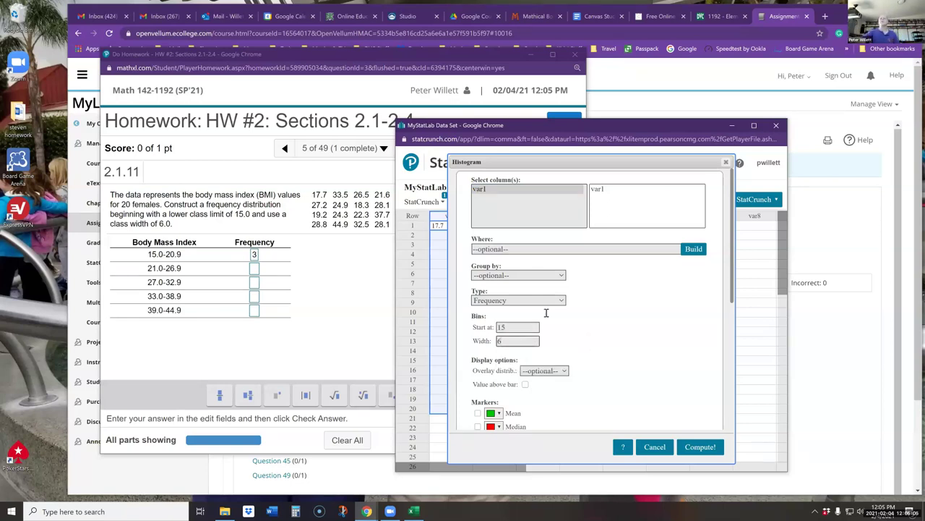
click(702, 446)
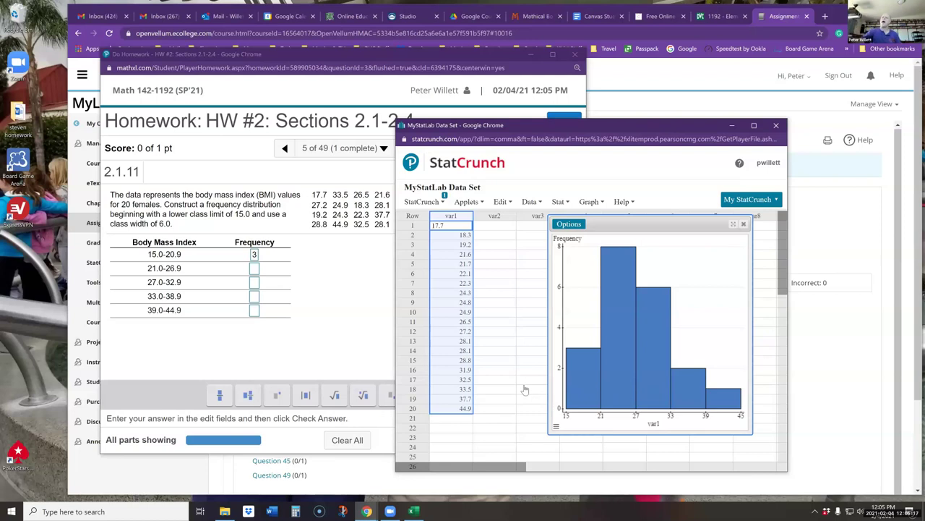
Back in the homework table, enter frequencies 8 for the 21.0-26.9 class, 62 for 27.0-32.9 and 1 for 33.0-38.9
mouse_move(581, 377)
mouse_move(611, 354)
click(257, 269)
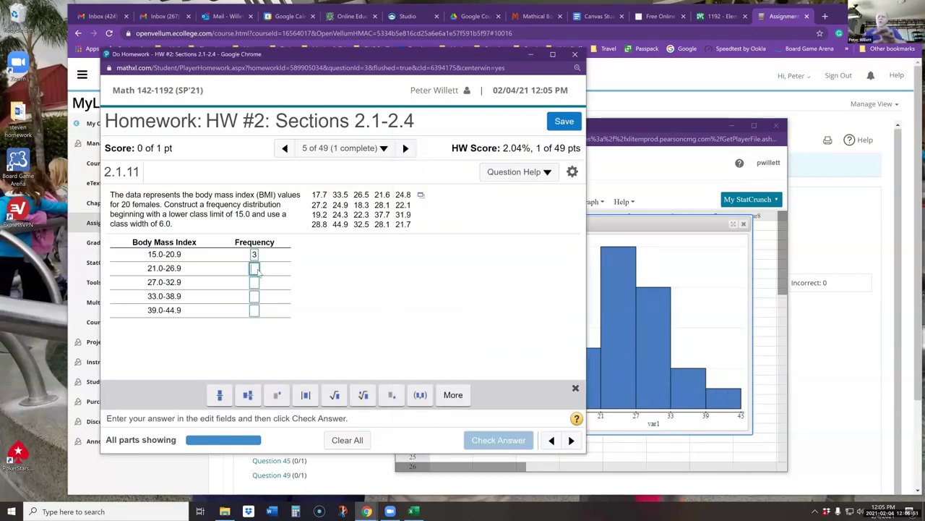
text(8)
key(Tab)
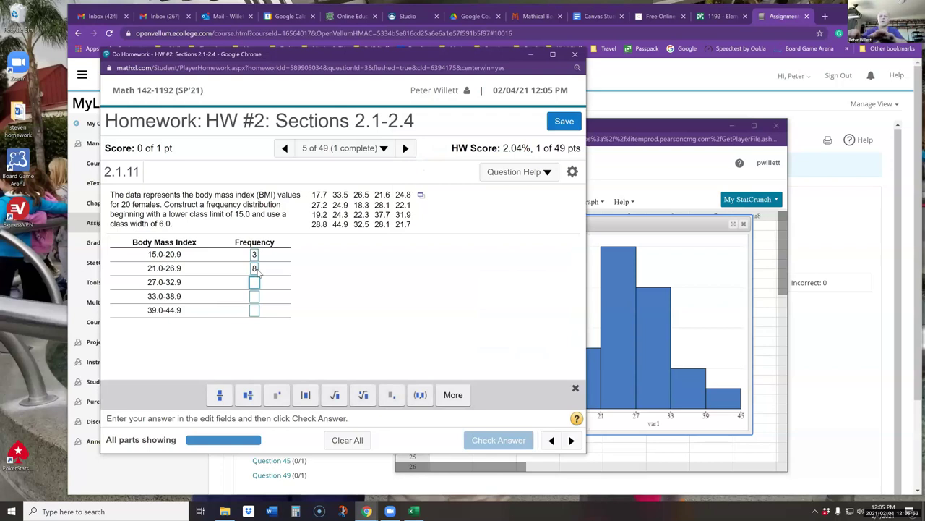
text(62)
key(Tab)
text(1)
key(Tab)
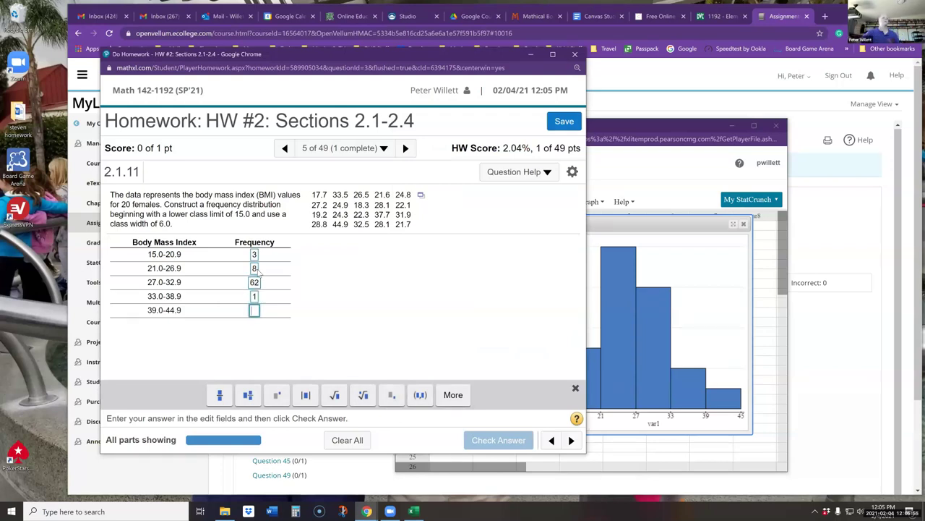
Correct the frequencies to 6 for the 27.0-32.9 class and 2 for the 33.0-38.9 class
click(257, 284)
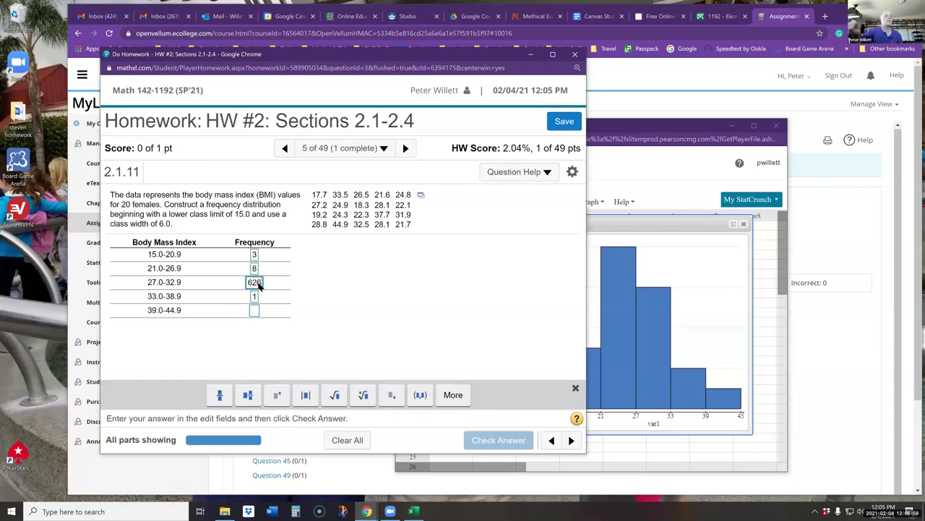
key(BackSpace)
key(BackSpace)
text(6)
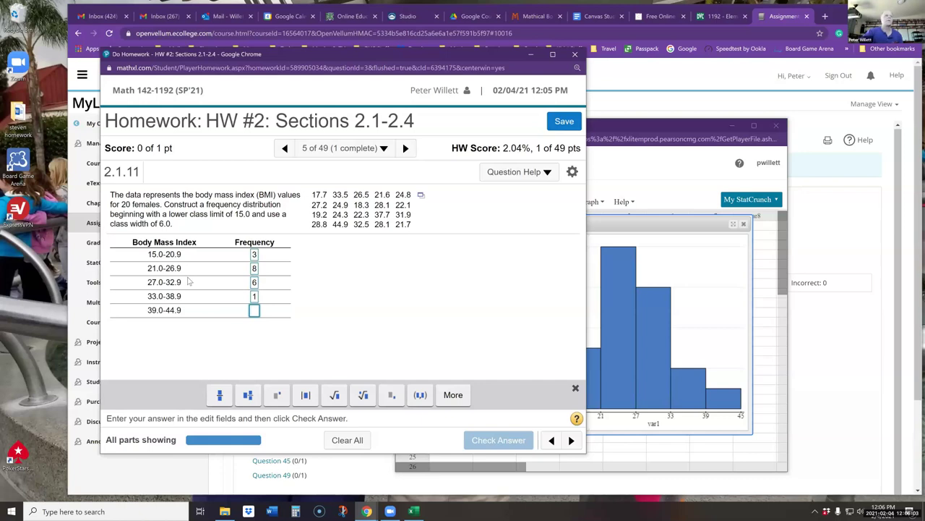
click(254, 299)
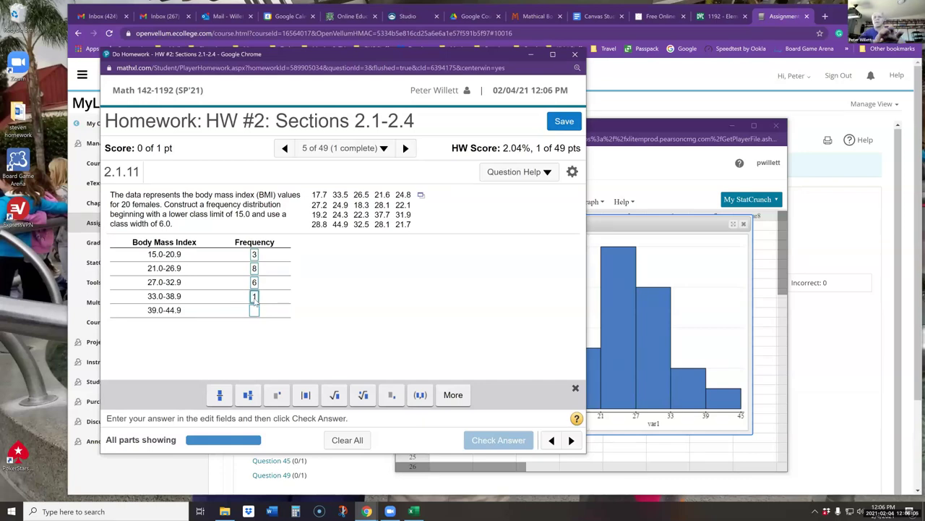
key(BackSpace)
text(2)
Enter 1 as the frequency for the 39.0-44.9 class and submit the completed table for checking
click(255, 310)
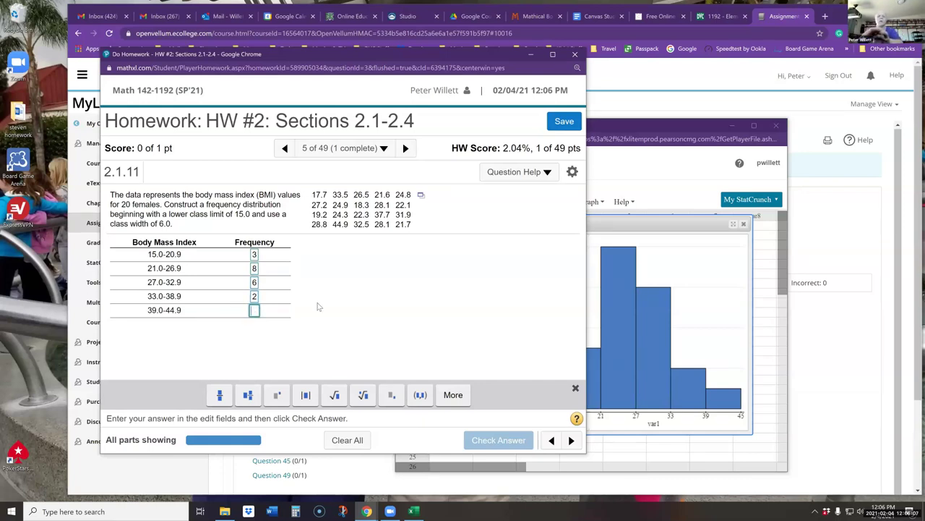
text(1)
click(498, 441)
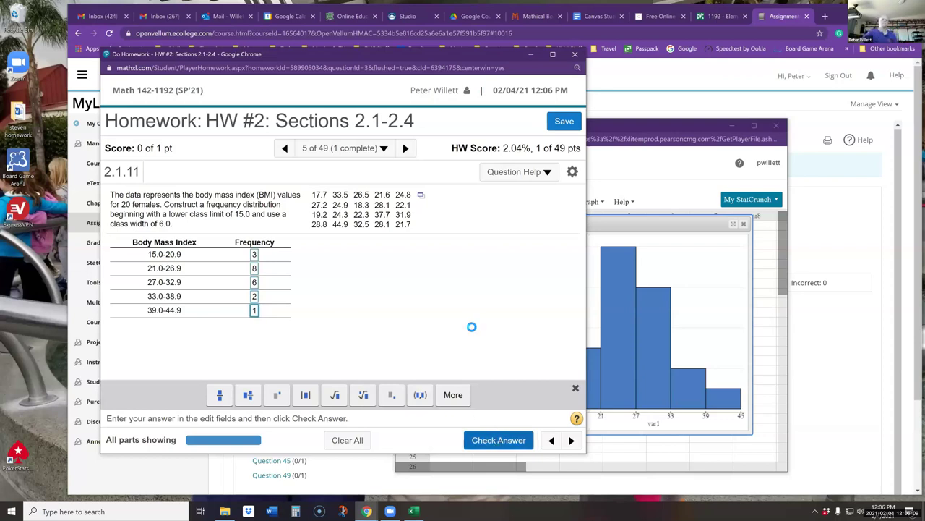